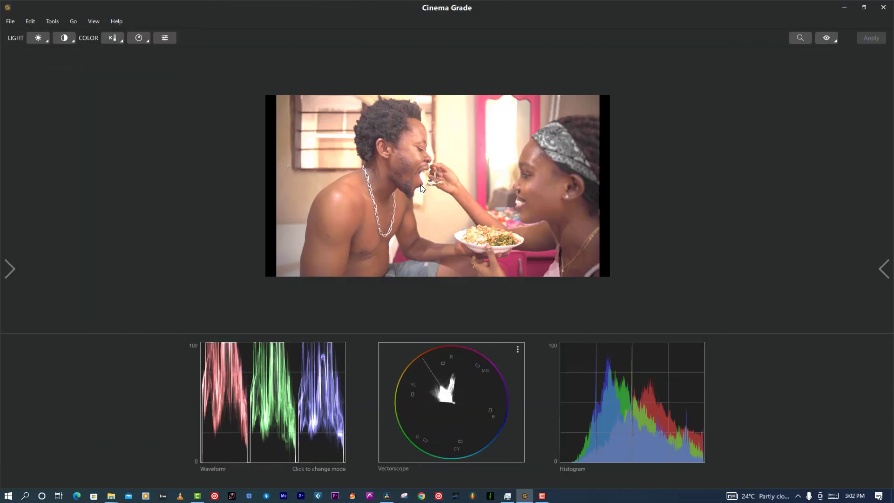
Raise the exposure and adjust the overall saturation directly on the shot of the couple eating
scroll(421, 185, up, 4)
click(38, 36)
drag(507, 122, 523, 109)
click(69, 39)
key(s)
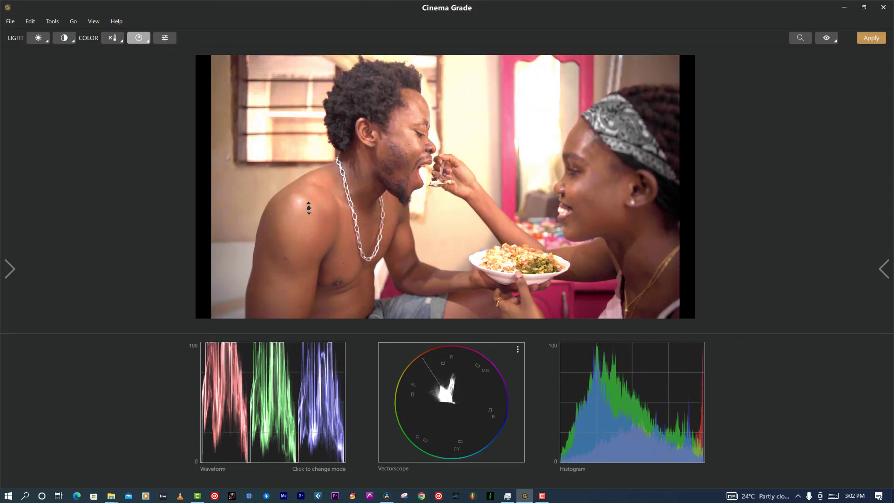
drag(305, 200, 309, 225)
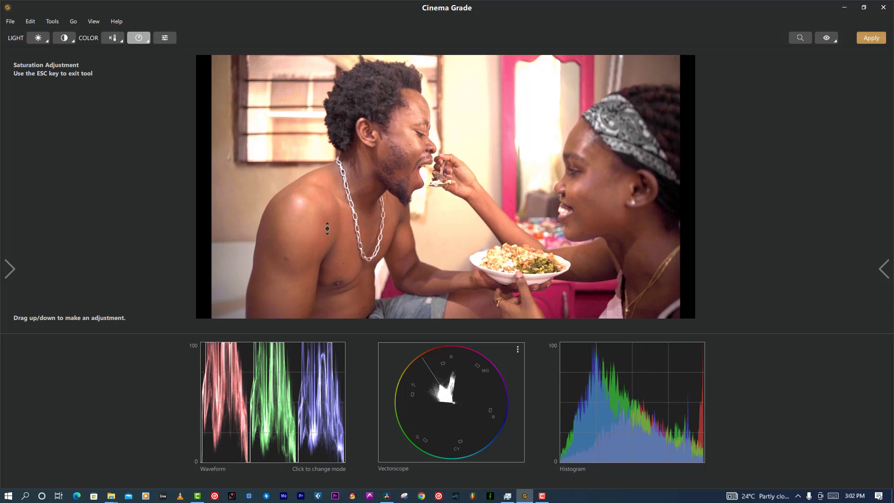
Adjust the hue of the skin tone on the man's torso and compare the graded image with the original
key(h)
drag(306, 269, 292, 239)
click(829, 40)
click(829, 40)
Increase the overall saturation and adjust the color temperature directly on the image
click(132, 39)
drag(365, 160, 366, 144)
click(115, 39)
drag(289, 133, 289, 143)
Browse the Looks presets, apply one to the shot, and reduce a slider value in the grade settings
mouse_move(9, 269)
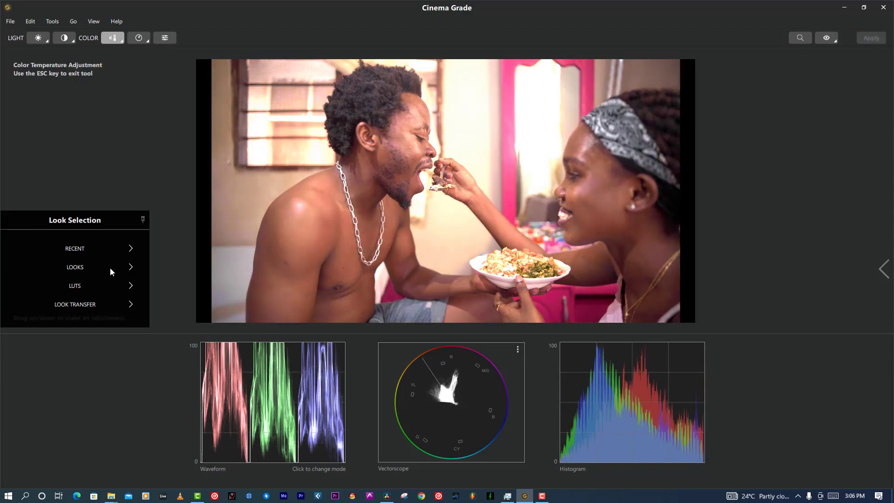
click(113, 268)
scroll(530, 349, down, 3)
scroll(531, 353, down, 15)
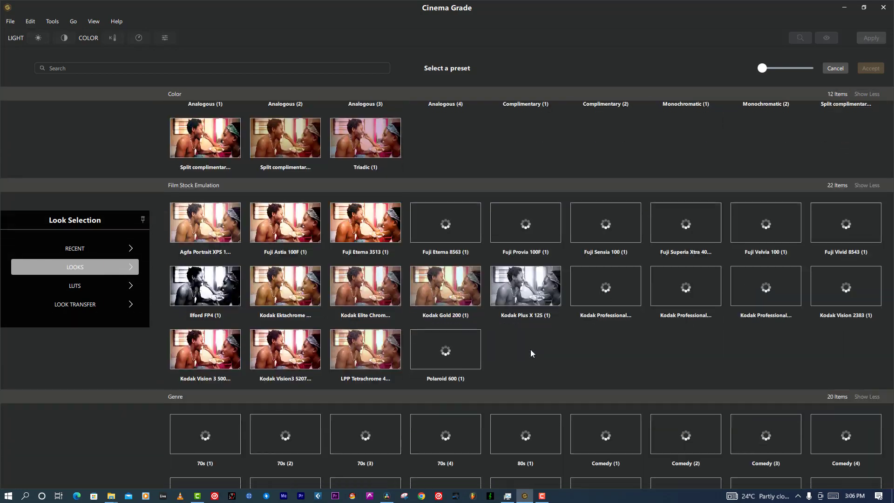
scroll(530, 349, down, 2)
scroll(530, 350, up, 6)
scroll(530, 349, up, 2)
double_click(459, 308)
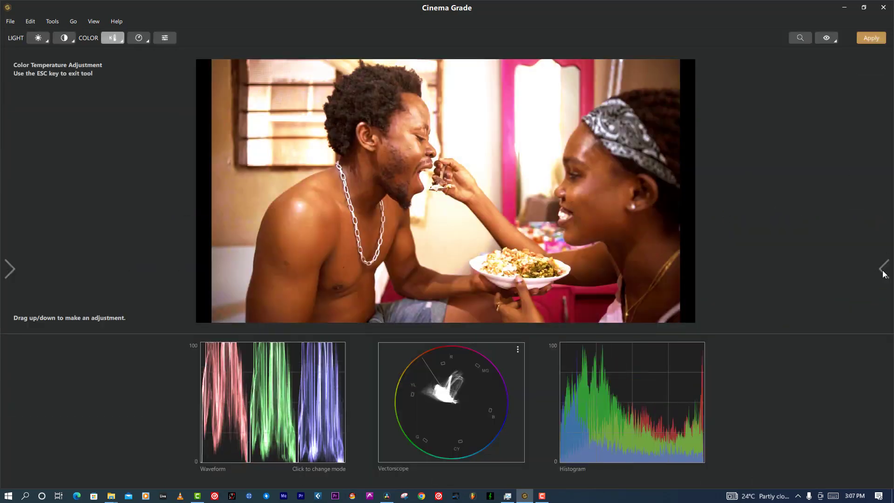
mouse_move(884, 274)
drag(851, 131, 821, 131)
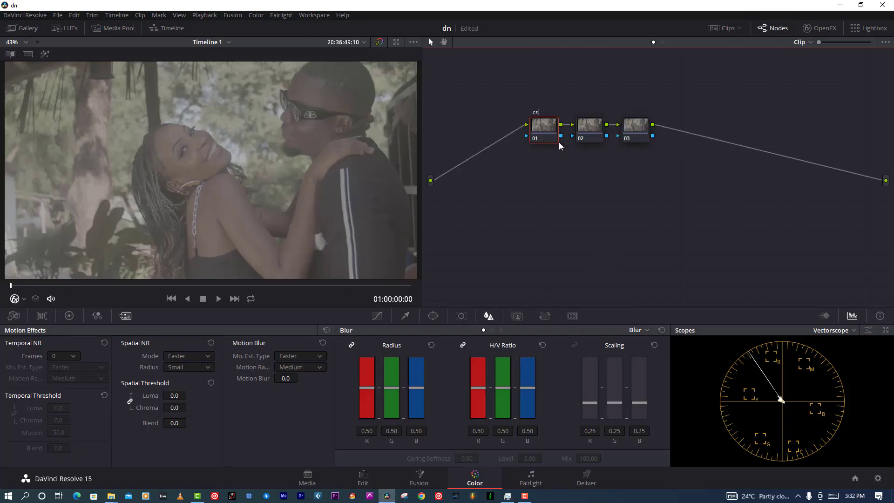
In DaVinci Resolve, label the second node "cinema grade" and space the three nodes farther apart in the graph
right_click(594, 133)
click(615, 153)
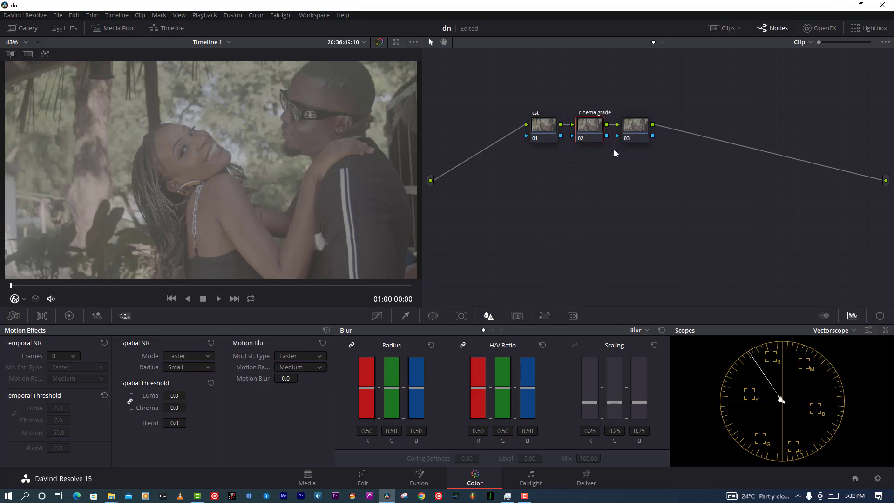
drag(544, 124, 512, 126)
drag(636, 125, 720, 127)
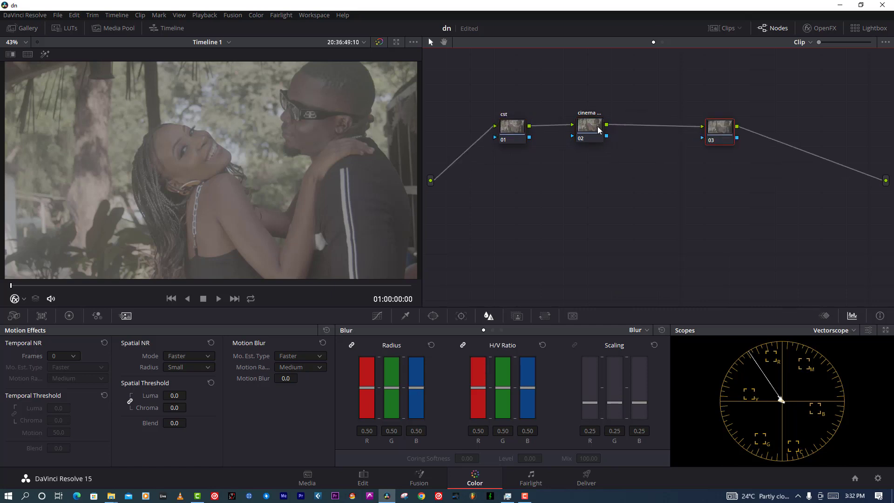
Apply a LUT to the cst node to convert the flat footage
click(598, 130)
click(507, 130)
click(70, 28)
double_click(127, 63)
click(61, 28)
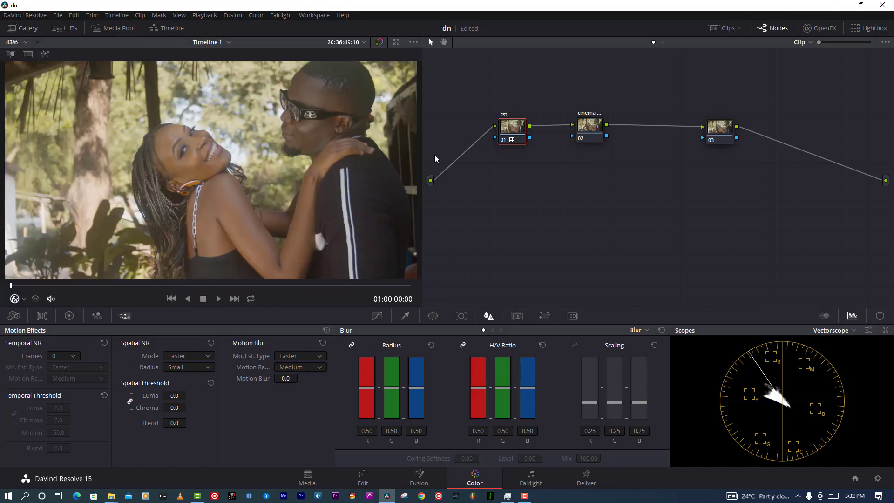
Add the Cinema Grade OpenFX effect to the cinema grade node and open its controls
click(590, 131)
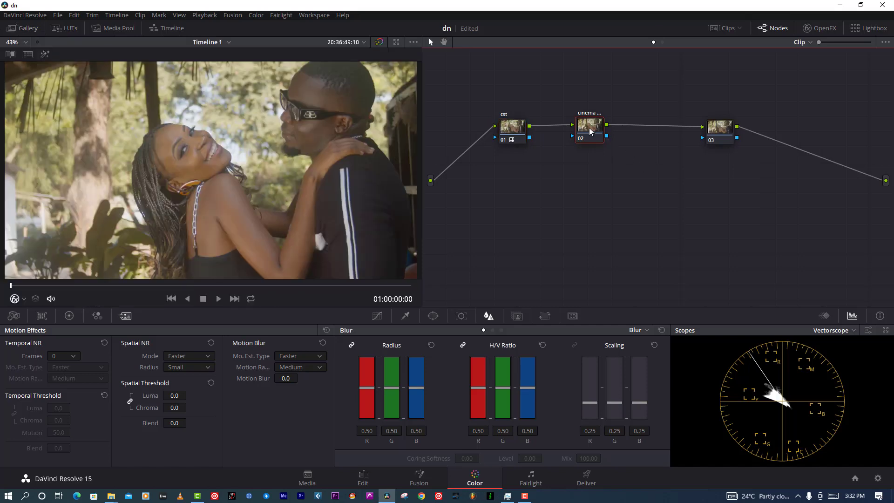
click(807, 29)
drag(739, 127, 562, 132)
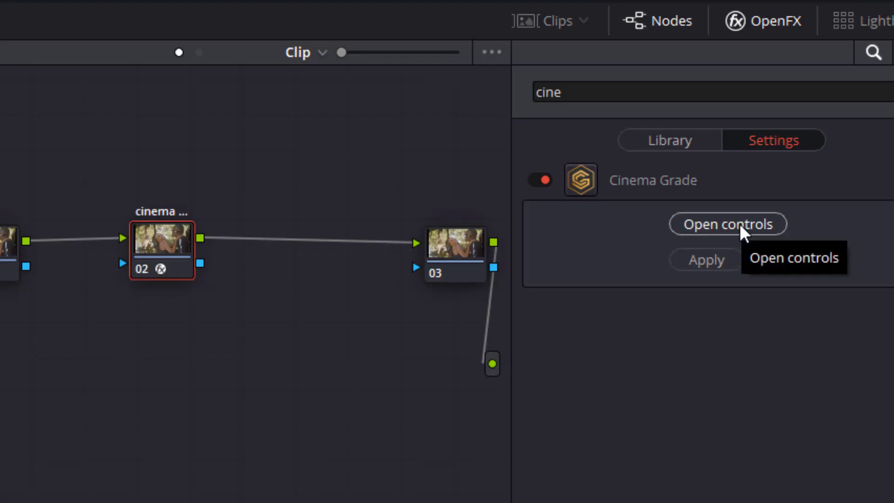
click(740, 224)
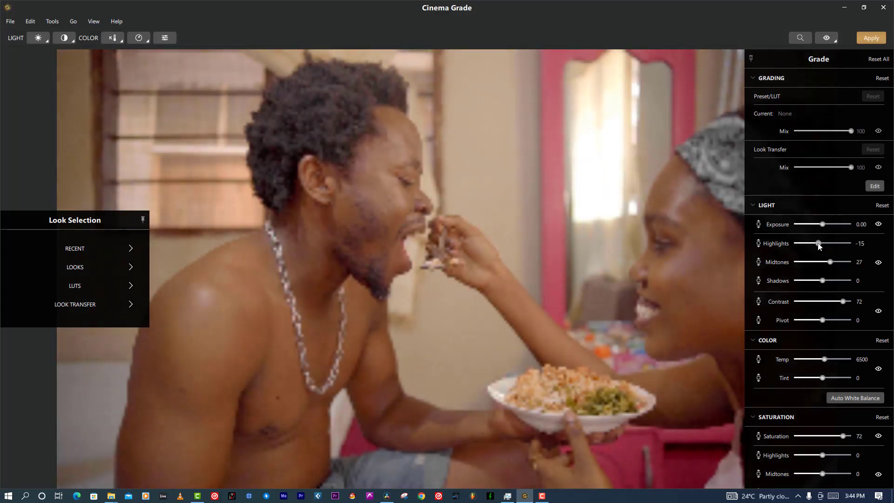
Raise the exposure of the flat shot of the couple eating directly on the image
scroll(819, 246, down, 8)
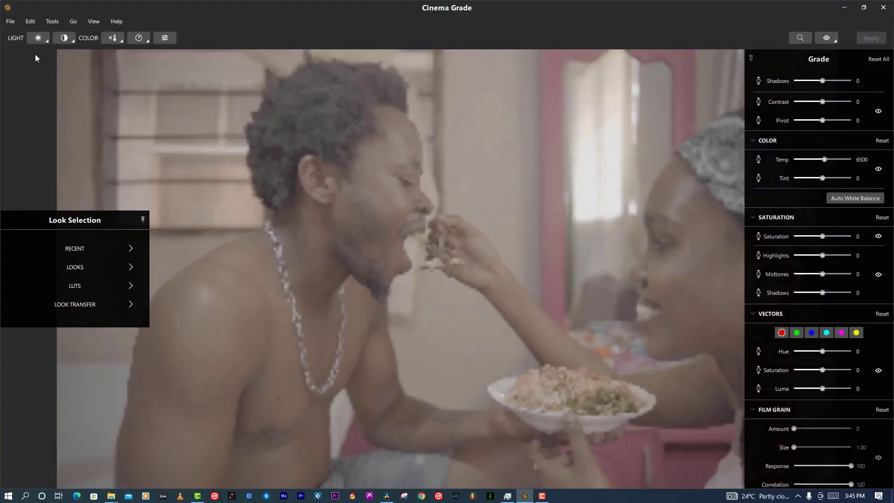
click(41, 37)
drag(407, 265, 385, 123)
click(64, 38)
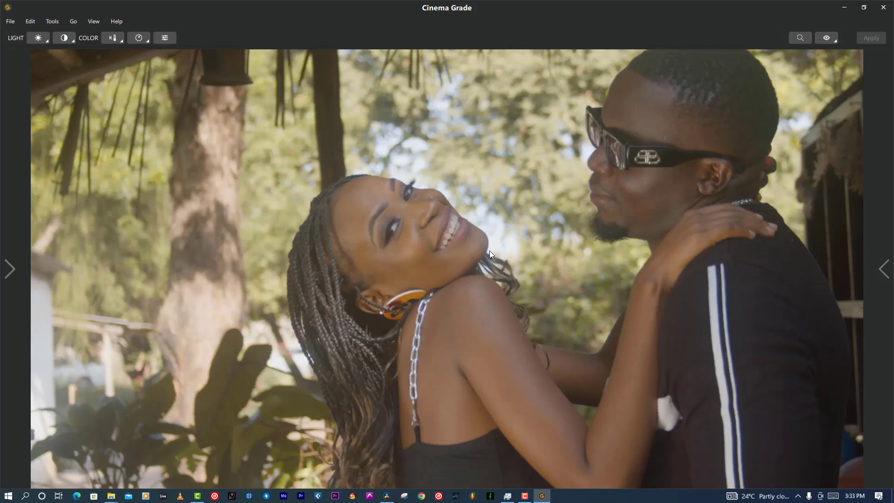
With the scopes displayed, increase the image contrast and add a Highlights/Midtones/Shadows selection on the man's black shirt
key(ctrl+alt+p)
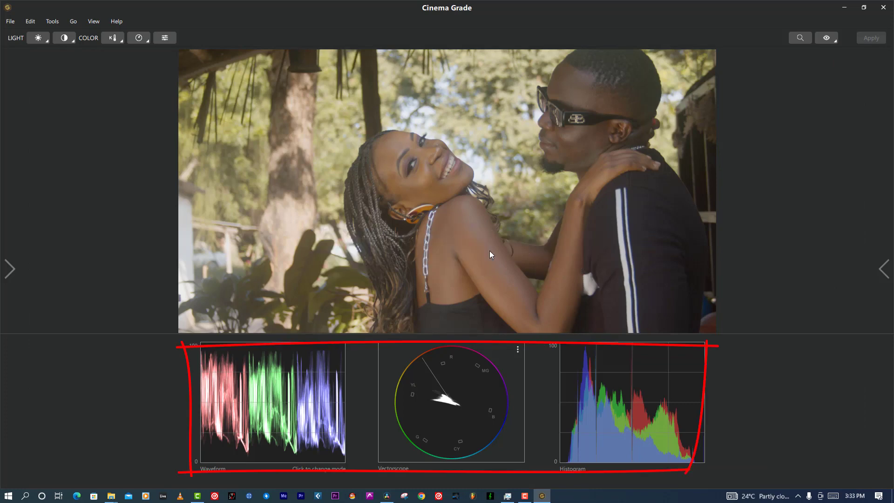
key(c)
drag(490, 254, 482, 176)
key(shift+e)
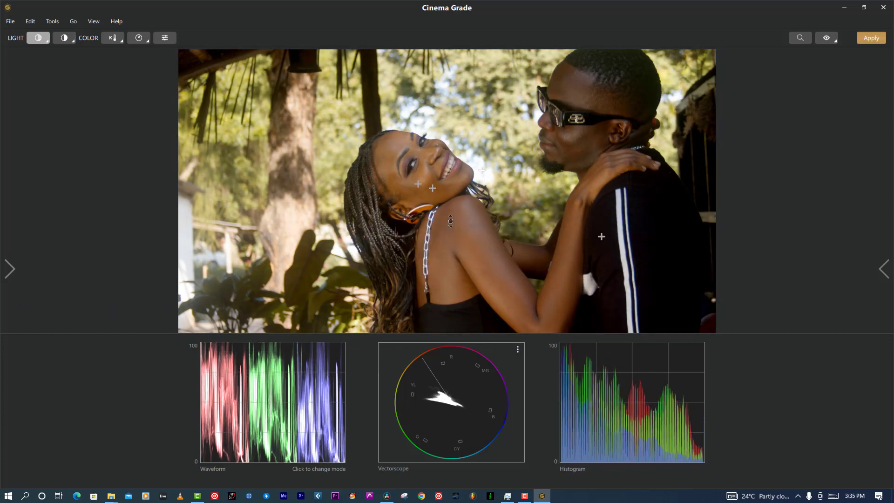
click(661, 251)
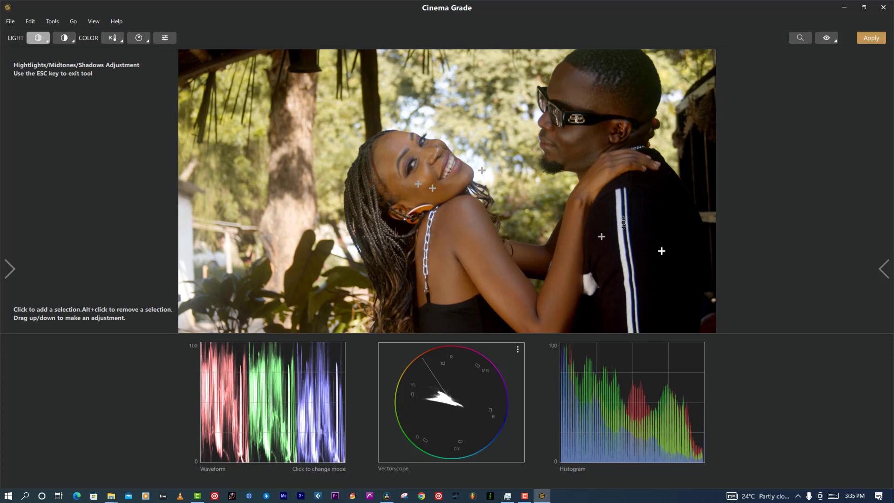
Increase the overall saturation of the outdoor couple shot
key(s)
drag(450, 188, 449, 179)
Lower the shadow saturation on the man's black shirt and raise the saturation around the woman's shoulder
key(shift+s)
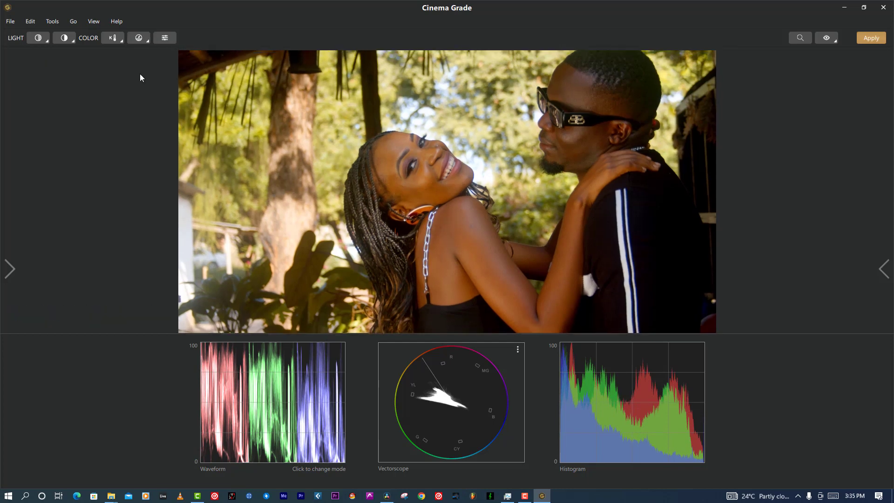
key(shift+s)
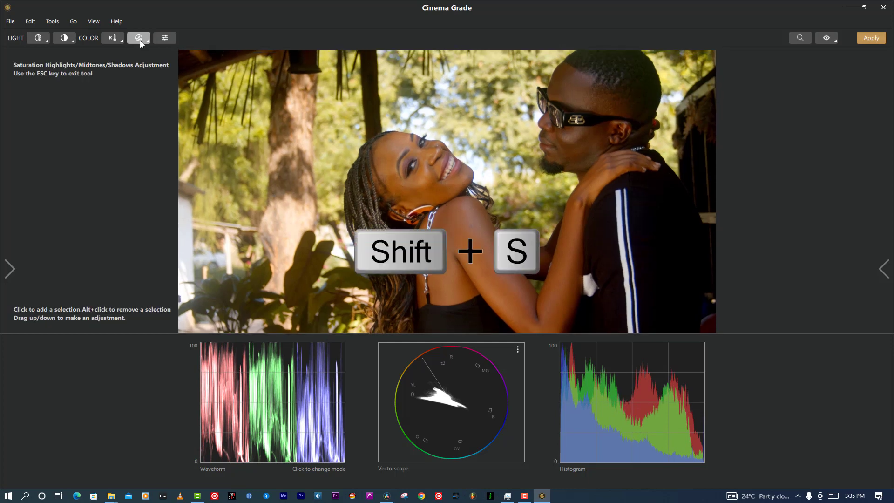
click(606, 246)
drag(606, 249, 602, 270)
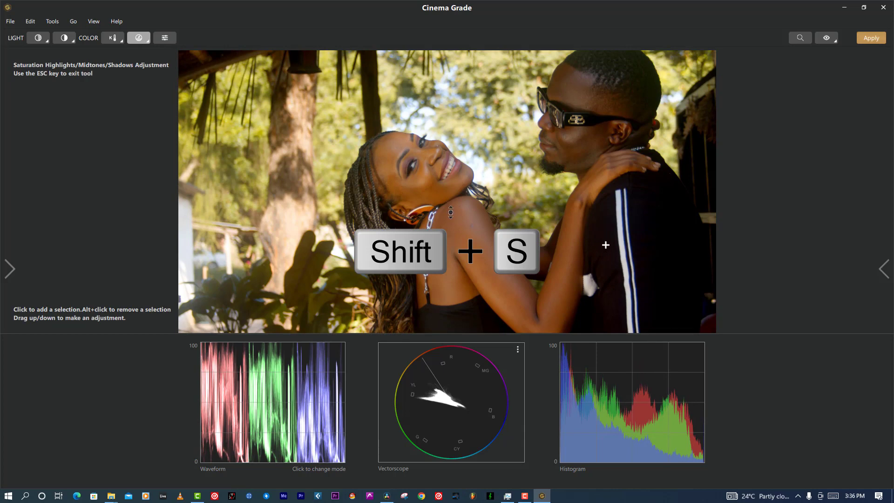
drag(451, 213, 454, 200)
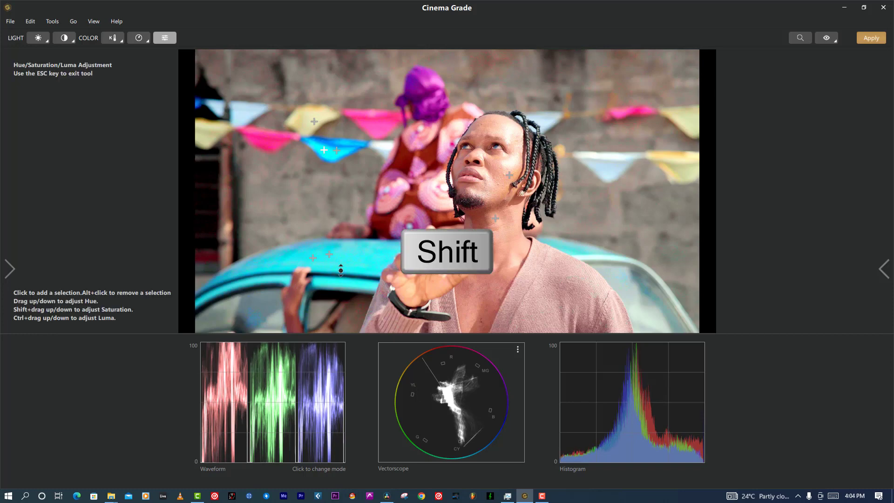
Add a Hue/Saturation/Luma selection on the turquoise car and raise its luma
shift+click(349, 261)
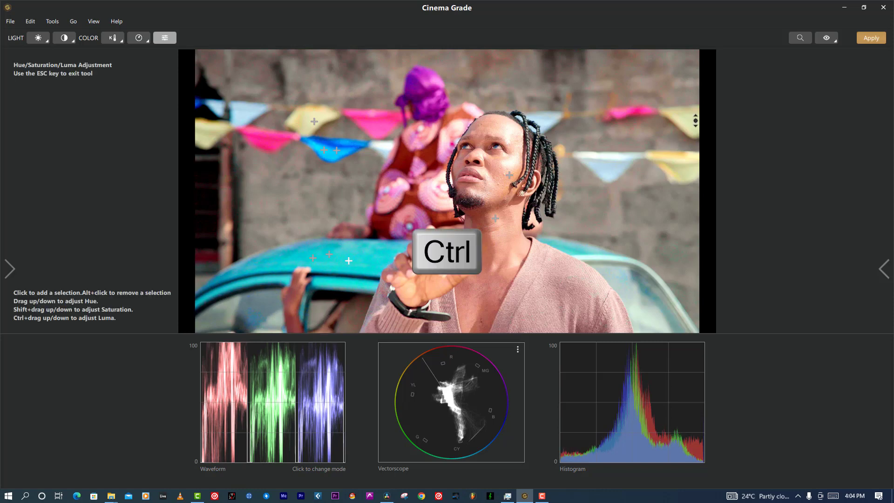
drag(695, 121, 694, 72)
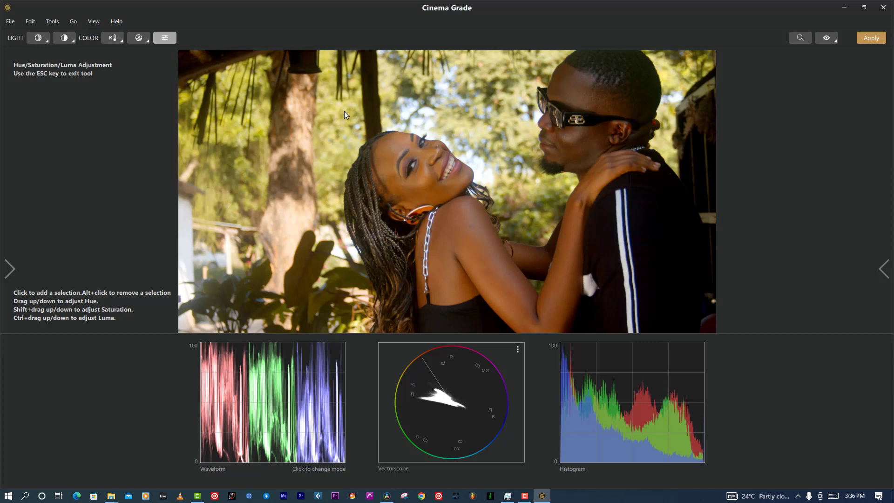
Shift the hue of the yellowish background foliage toward green and fine-tune the foliage color
drag(348, 119, 343, 141)
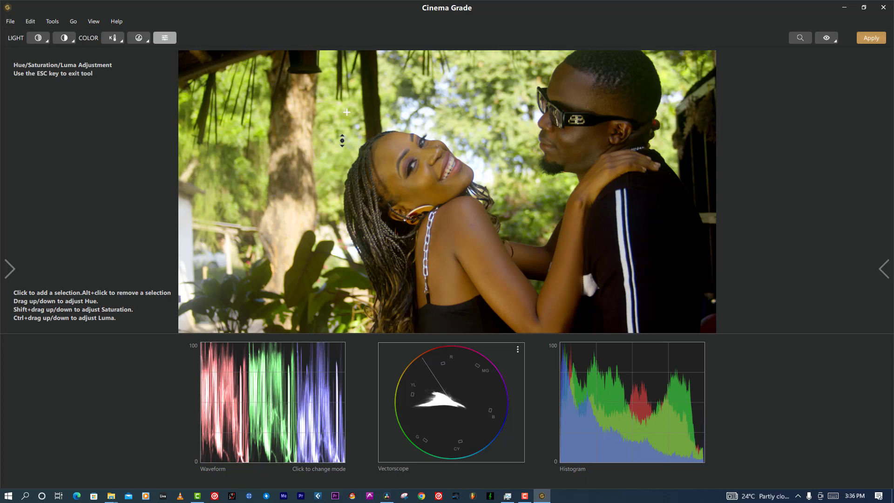
drag(342, 140, 341, 159)
Refine the woman's skin tone with Hue/Saturation/Luma selections on her shoulder and face
drag(454, 219, 455, 196)
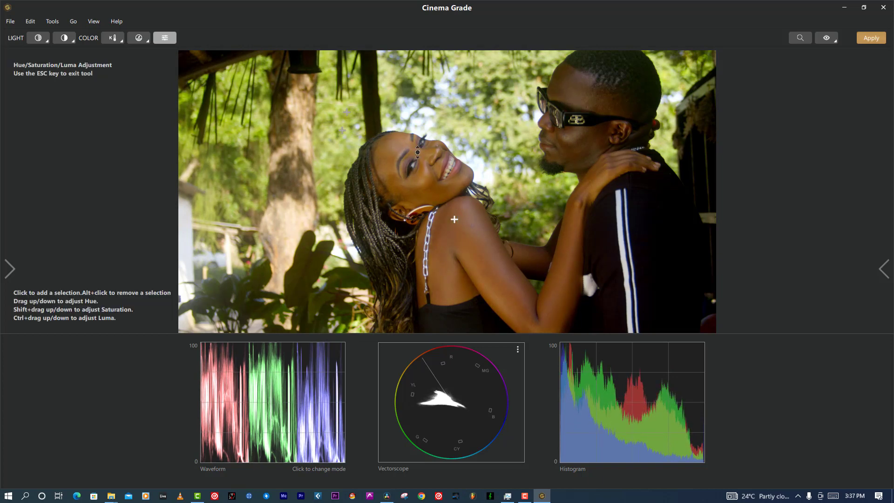
mouse_move(421, 153)
mouse_down()
mouse_move(421, 144)
mouse_move(394, 142)
mouse_move(397, 132)
mouse_up()
drag(467, 237, 468, 214)
Fine-tune the color of the background foliage and the bright bluish area between the couple
drag(344, 151, 345, 155)
drag(479, 166, 481, 178)
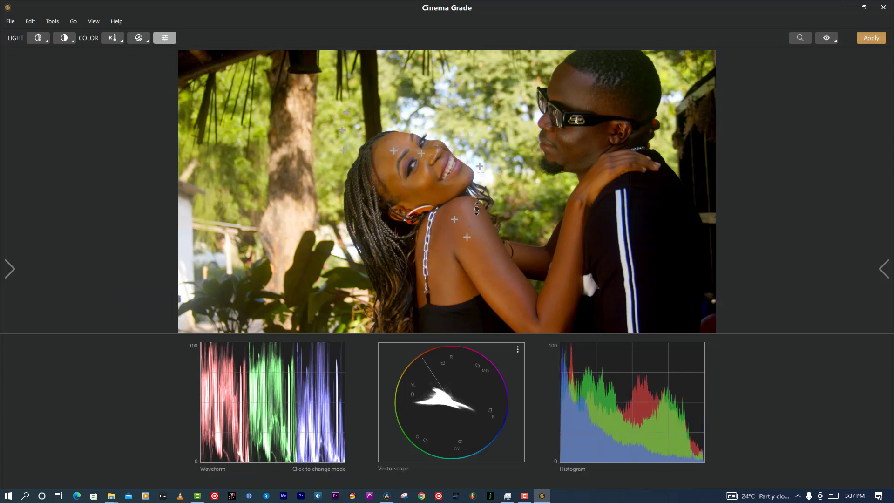
drag(477, 210, 473, 285)
mouse_move(408, 109)
mouse_down()
mouse_move(414, 125)
mouse_move(482, 48)
mouse_move(482, 155)
mouse_up()
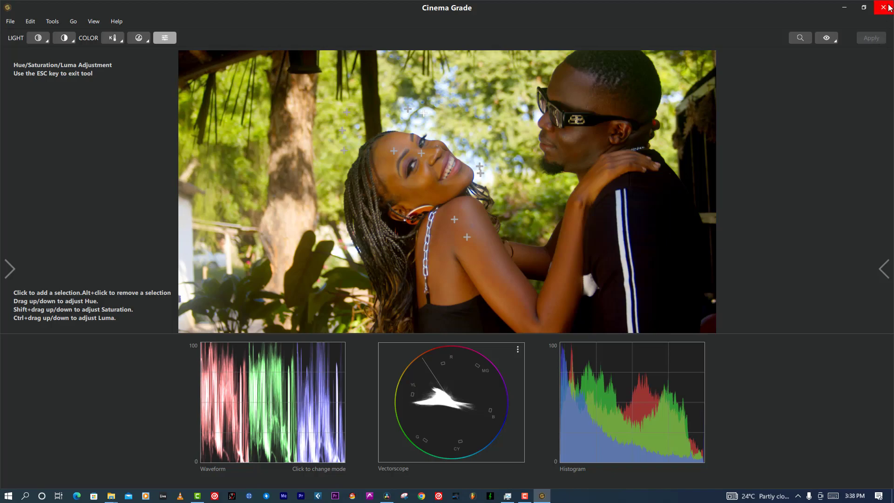
Apply the finished Cinema Grade adjustments and load them onto the cinema grade node in DaVinci Resolve
click(874, 38)
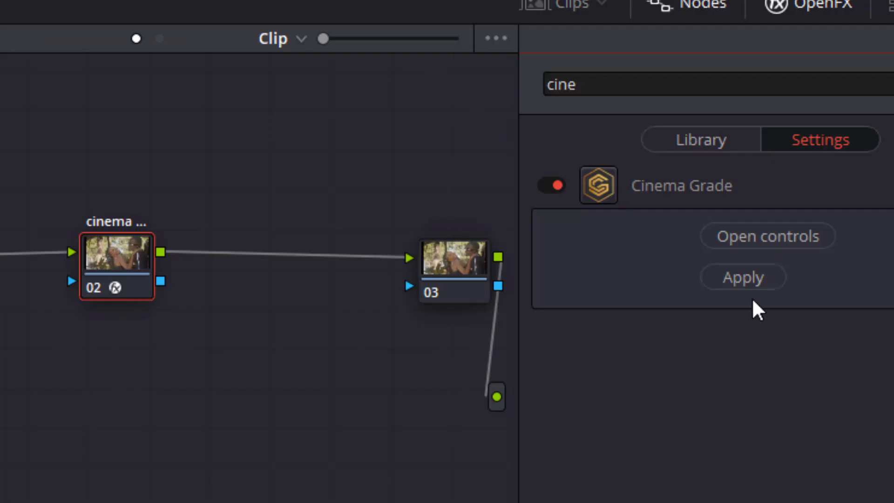
click(742, 277)
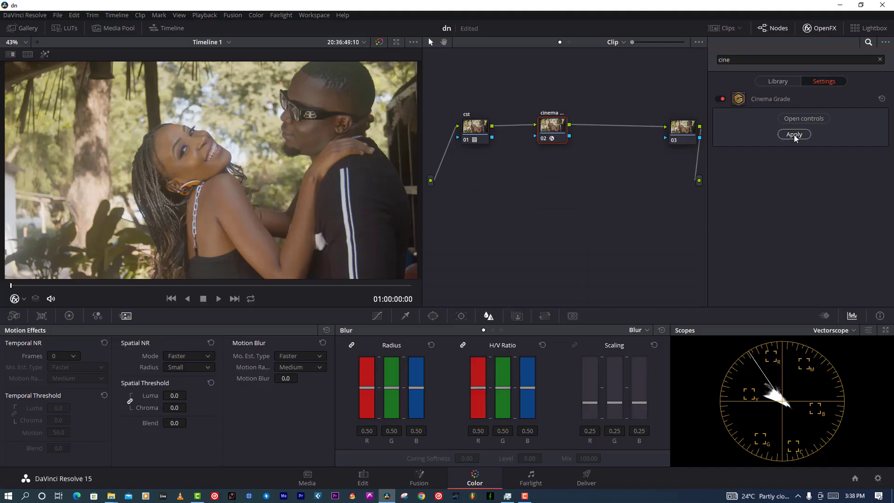